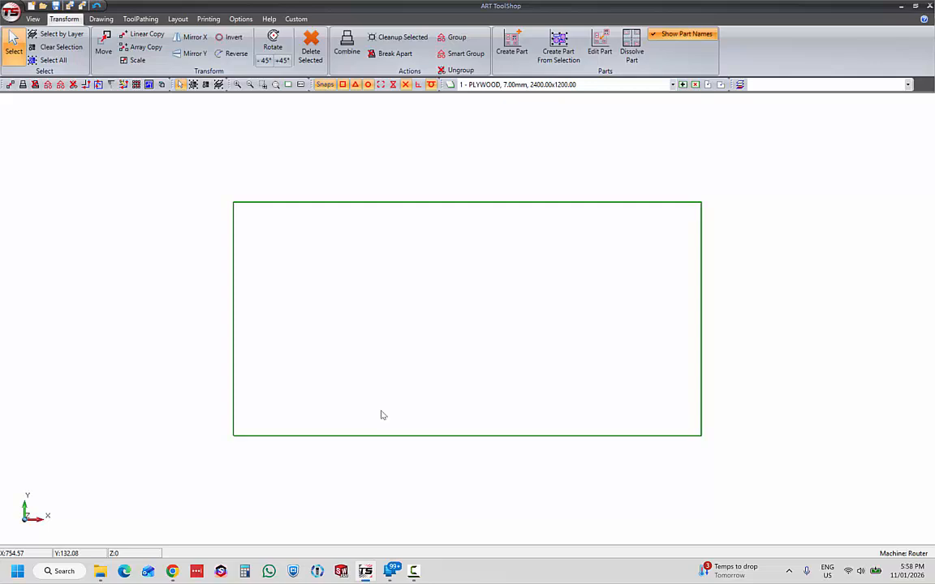
Start a new rounded rectangle, 100 mm high and 100 mm wide, at the plywood sheet's origin corner.
click(103, 20)
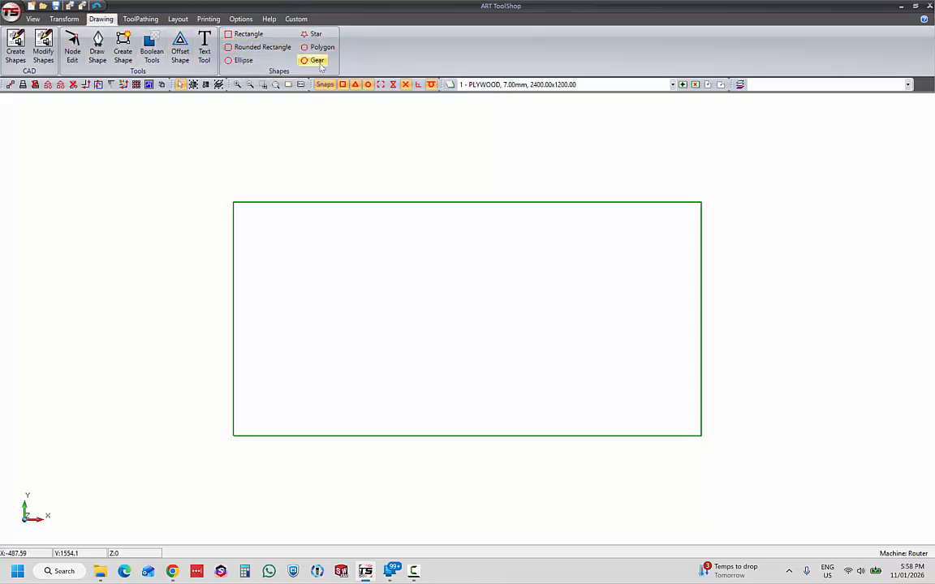
click(242, 49)
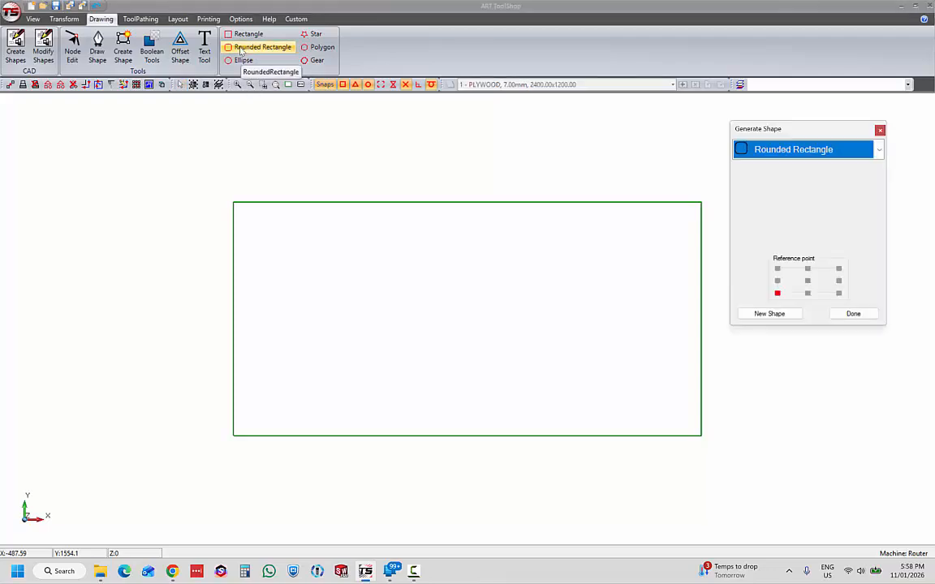
click(771, 314)
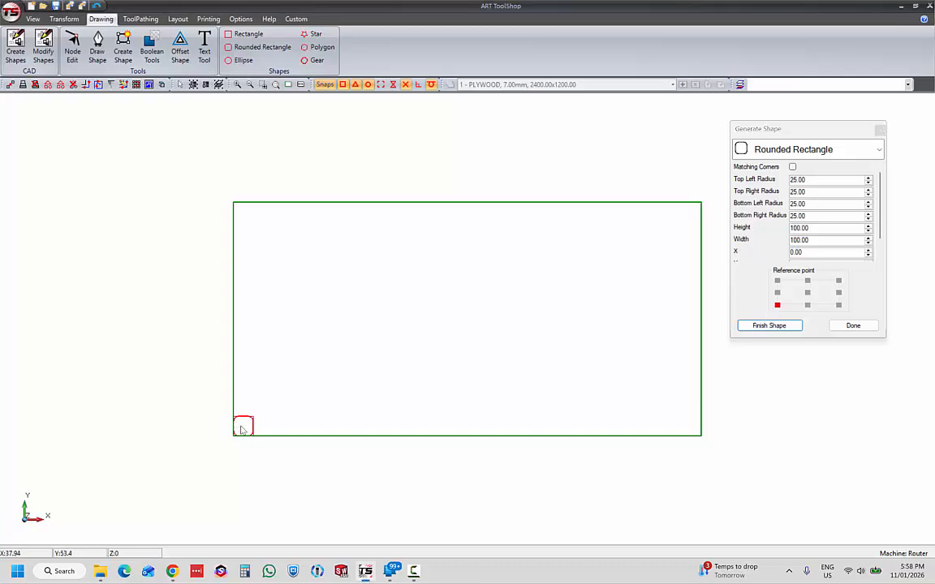
scroll(241, 430, up, 5)
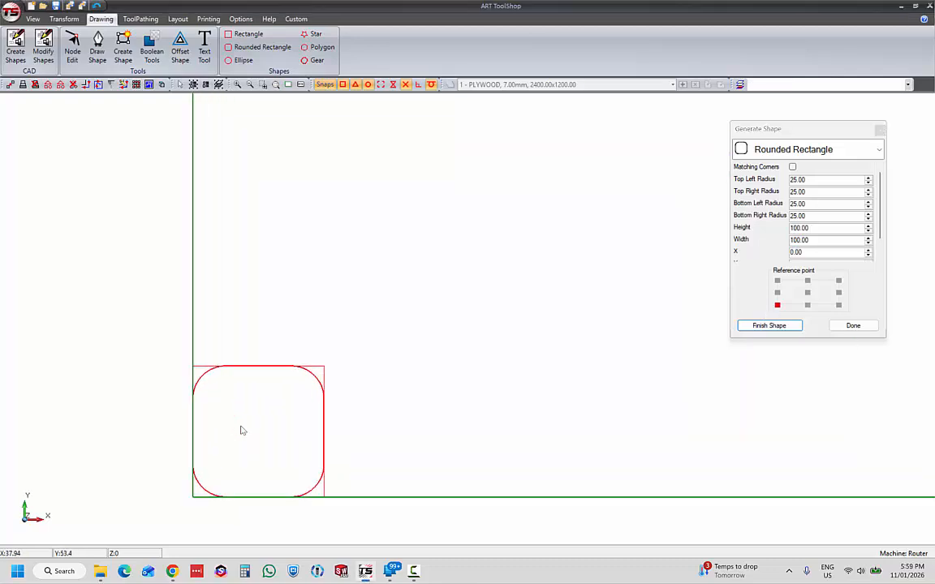
scroll(183, 503, up, 5)
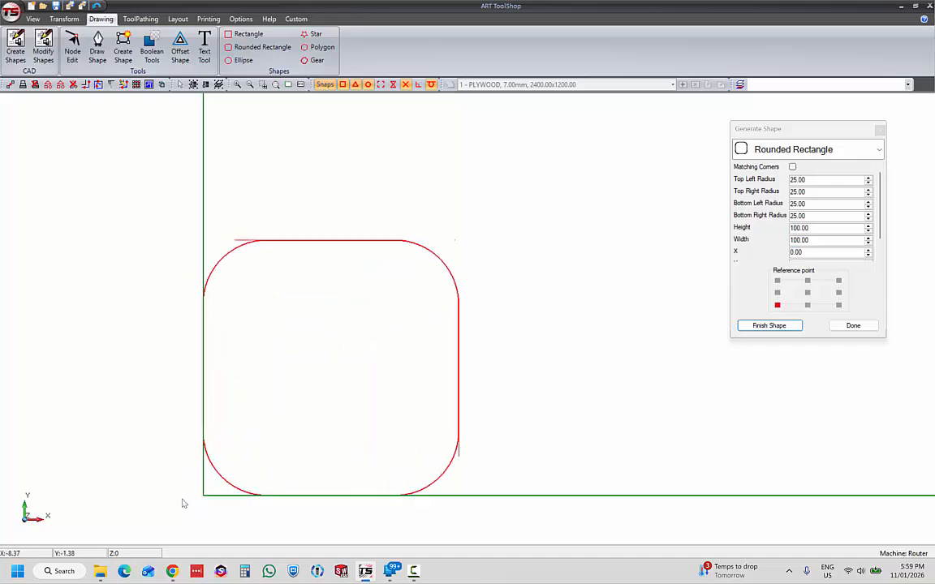
Make the rounded rectangle's corners match with a 10 mm radius and finish the shape.
click(793, 169)
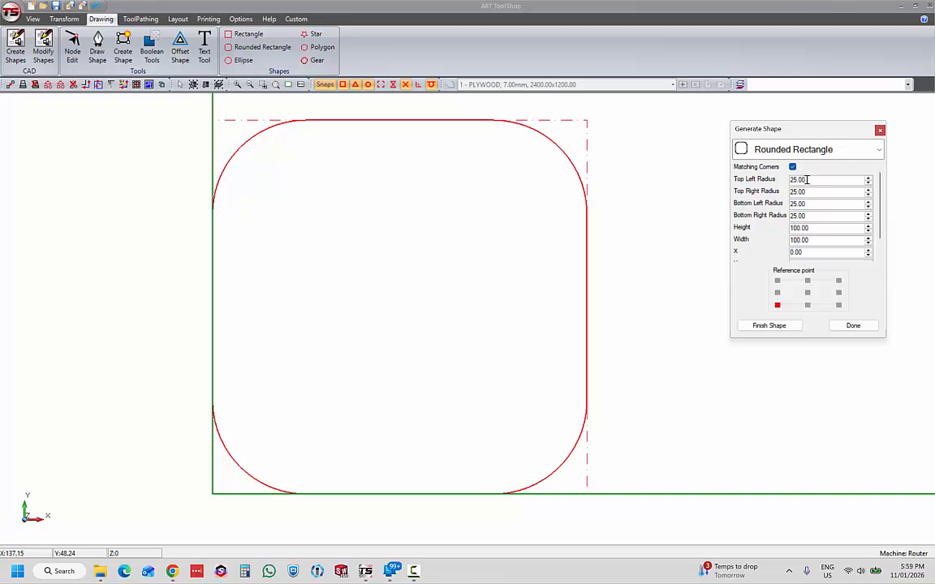
double_click(806, 180)
text(10)
key(Return)
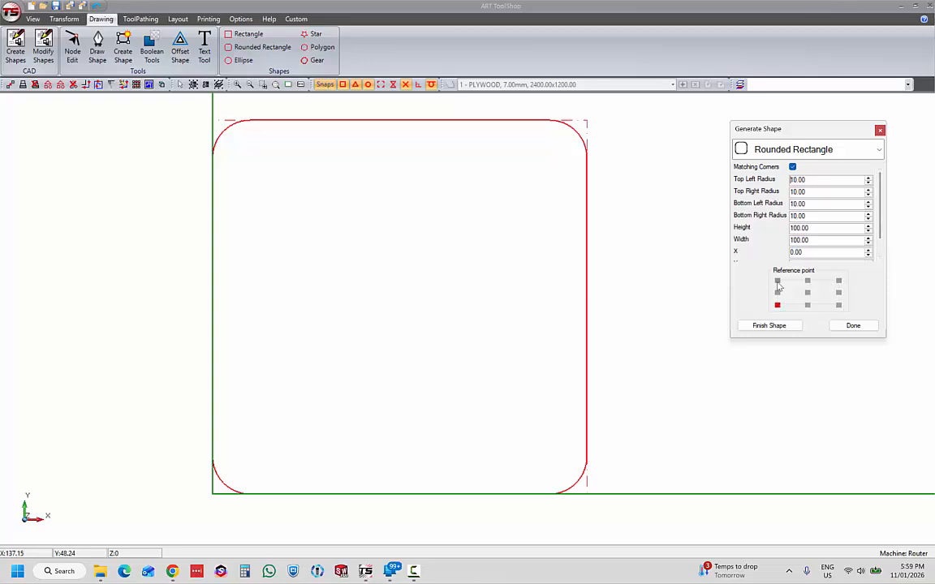
click(880, 257)
click(880, 256)
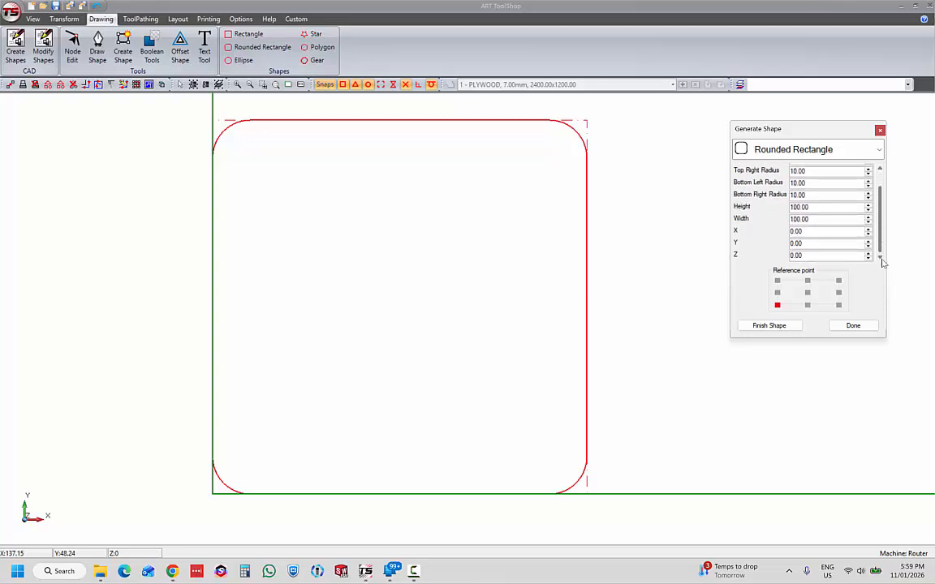
double_click(796, 232)
double_click(808, 244)
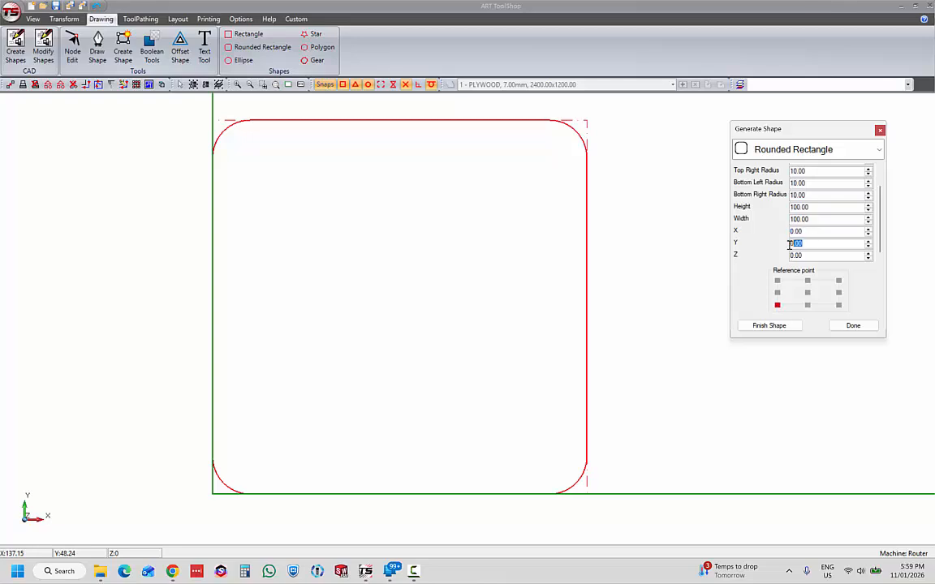
click(769, 325)
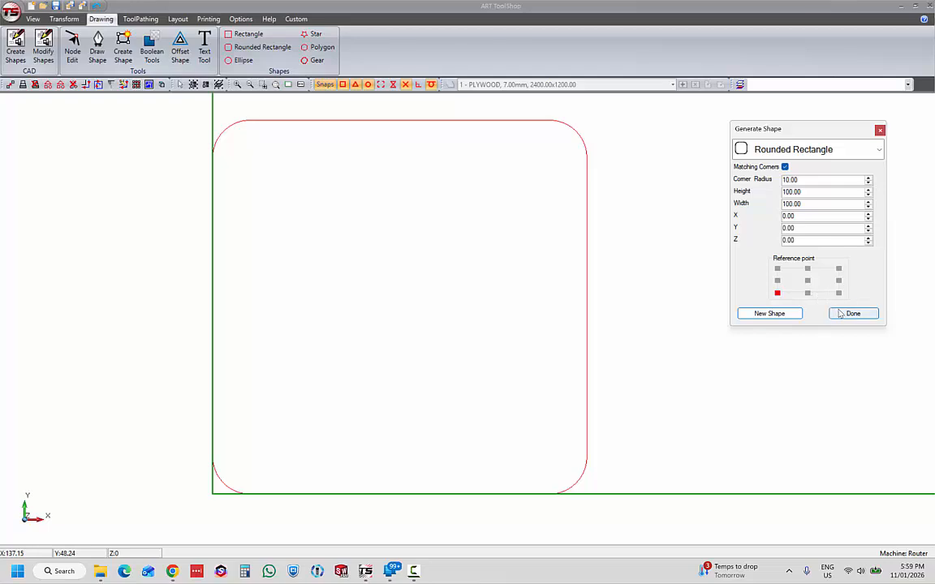
Start a new ellipse with Maintain Ratio enabled and its reference point at the centre.
click(880, 151)
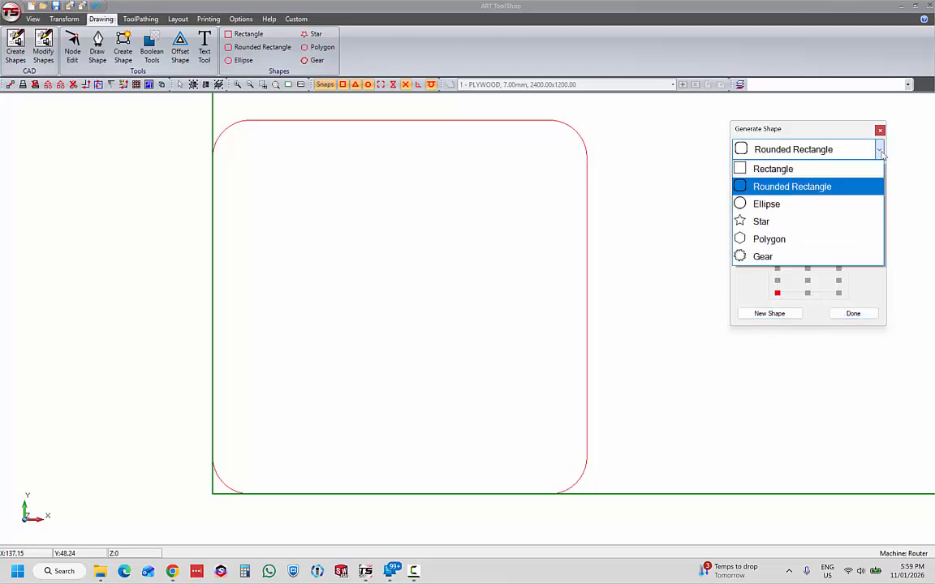
click(740, 204)
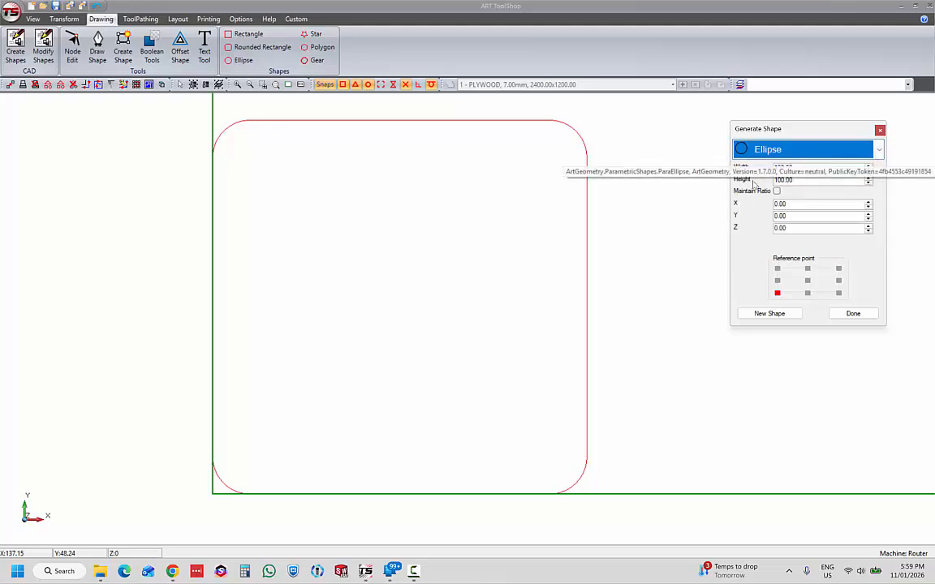
click(768, 314)
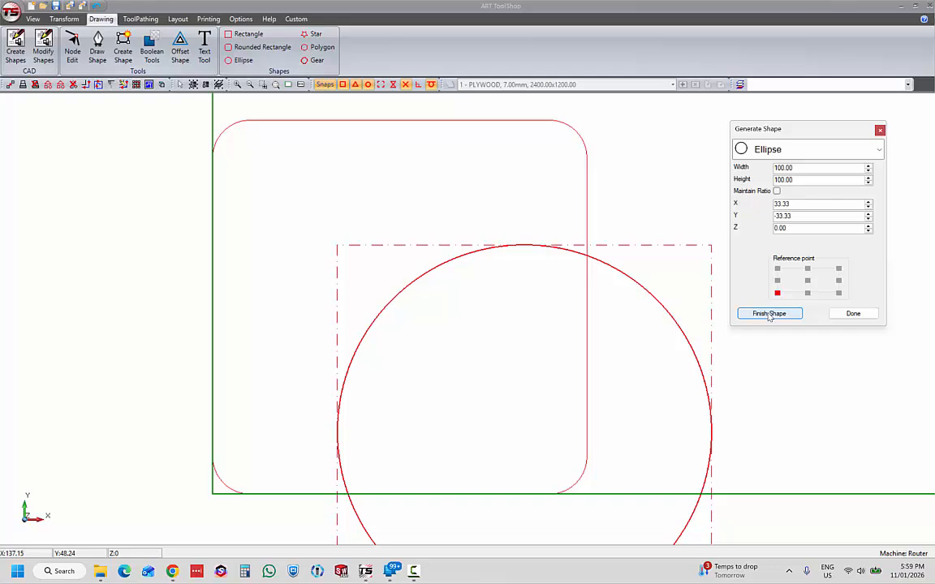
click(778, 191)
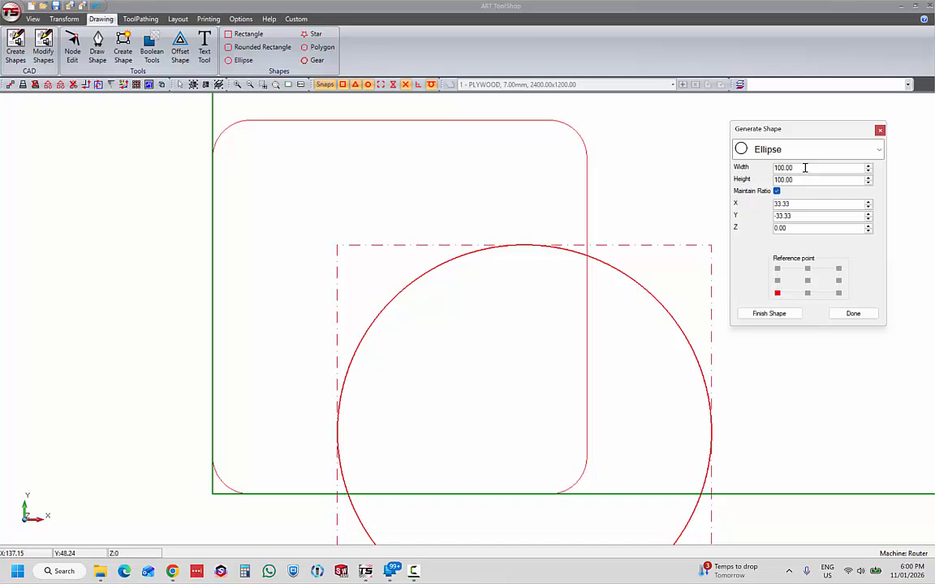
click(808, 281)
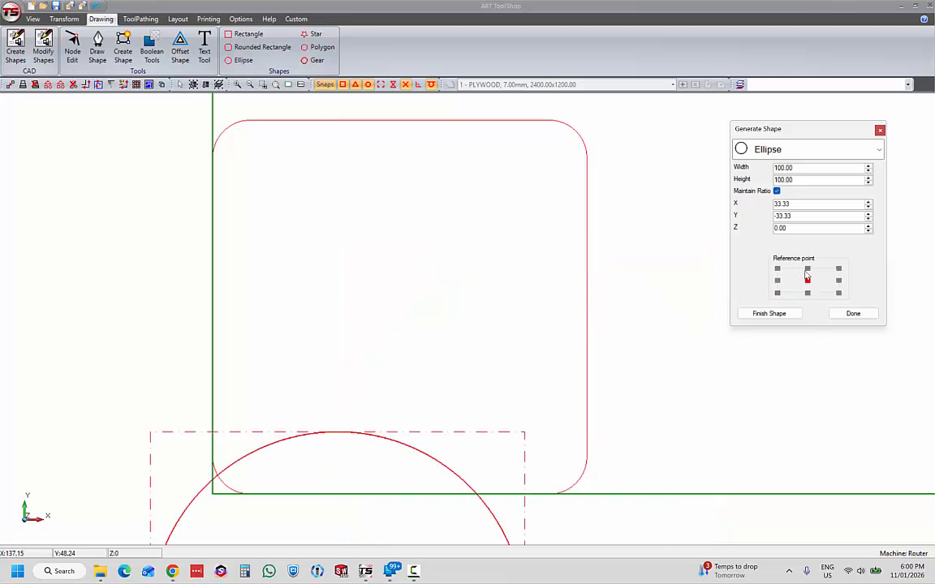
Position the ellipse's centre at X 50, Y 50 in the middle of the rounded rectangle.
double_click(776, 203)
text(50)
key(Tab)
key(Tab)
double_click(792, 215)
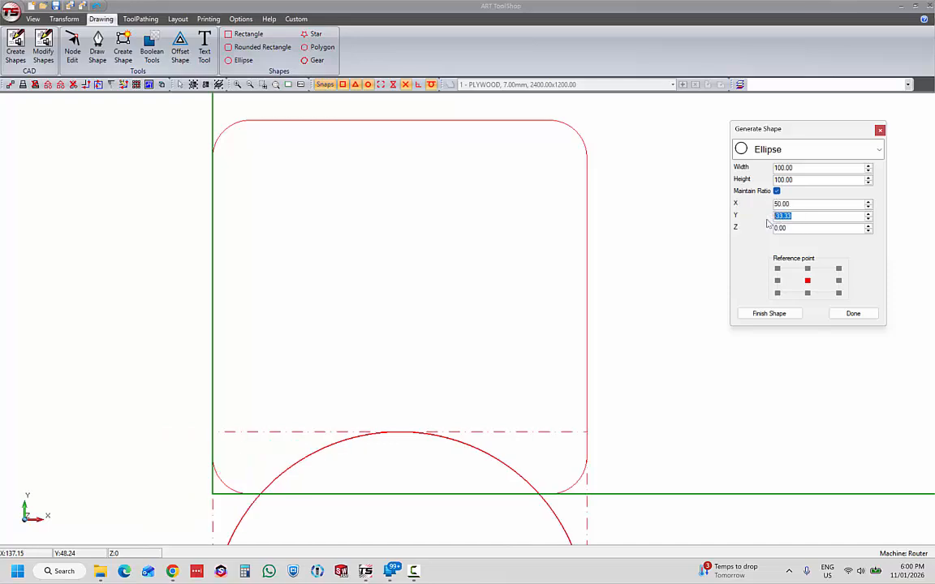
text(50)
key(Tab)
Set the centred circle's width and height to 25 mm and finish the shape.
double_click(784, 167)
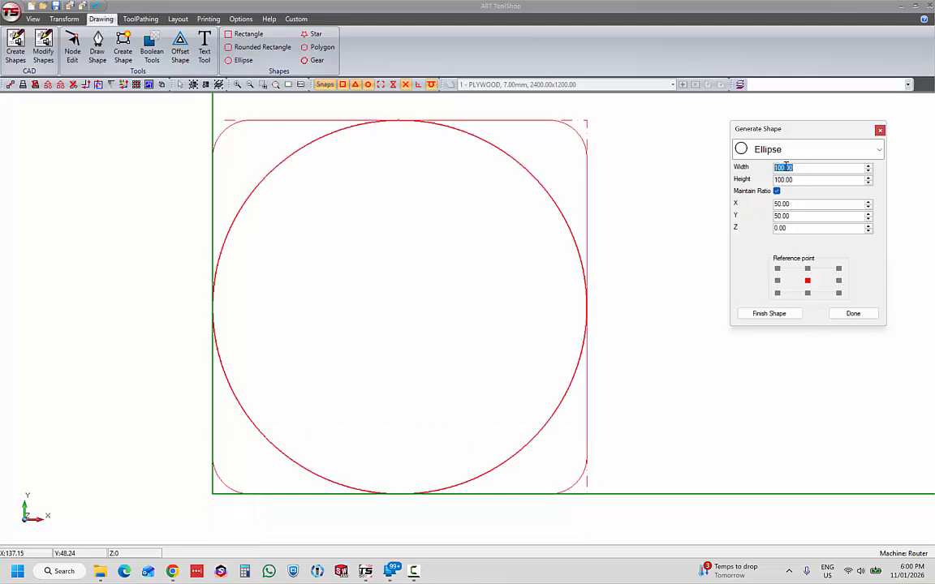
text(25)
click(803, 180)
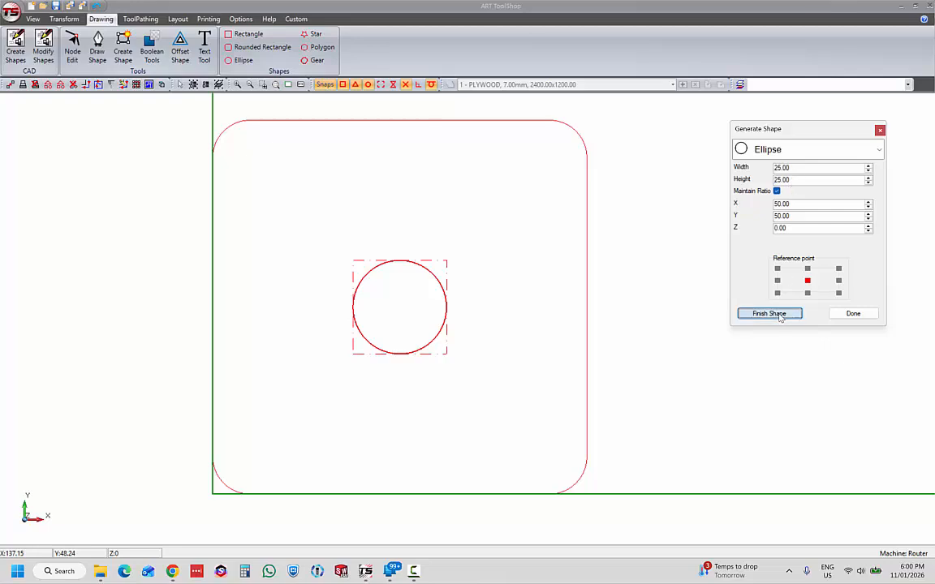
click(780, 317)
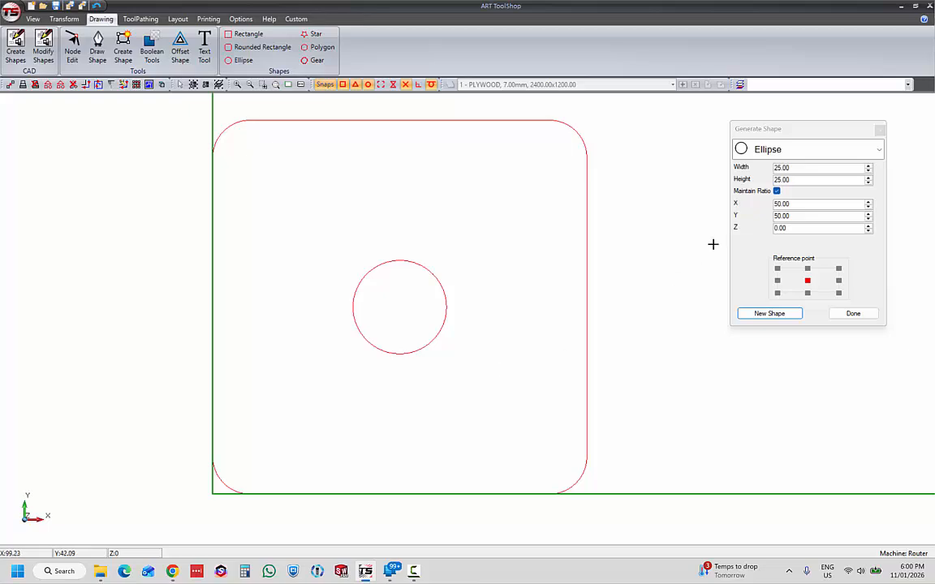
Create a 12 mm circle centred at X 15, Y 15 near the rectangle's lower-left corner and end shape creation.
double_click(792, 168)
text(12)
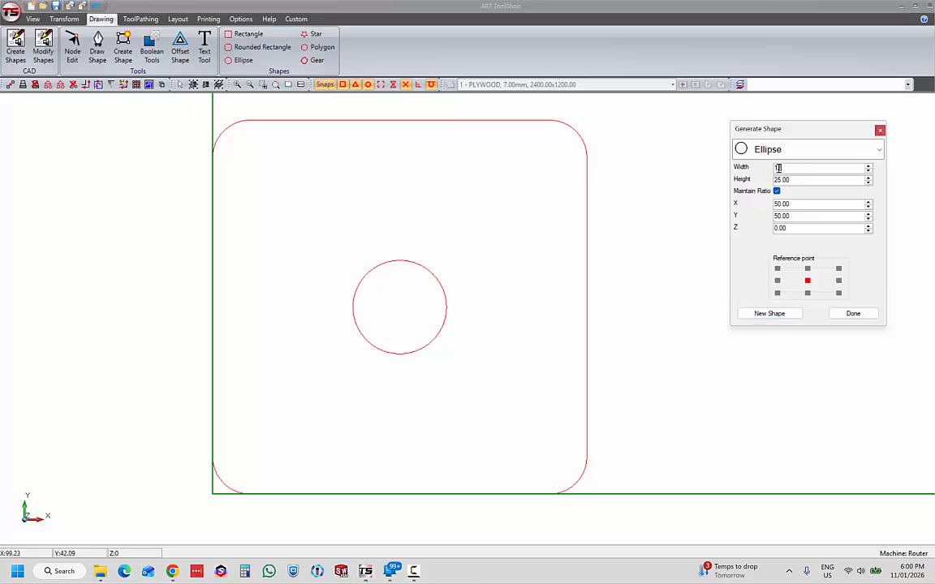
key(Tab)
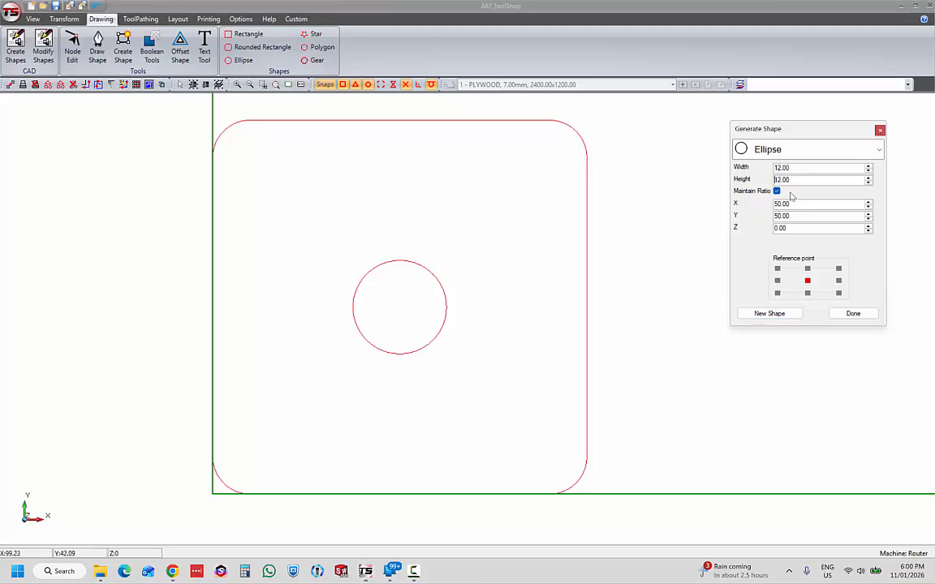
double_click(796, 203)
text(15)
key(Tab)
text(15)
key(Tab)
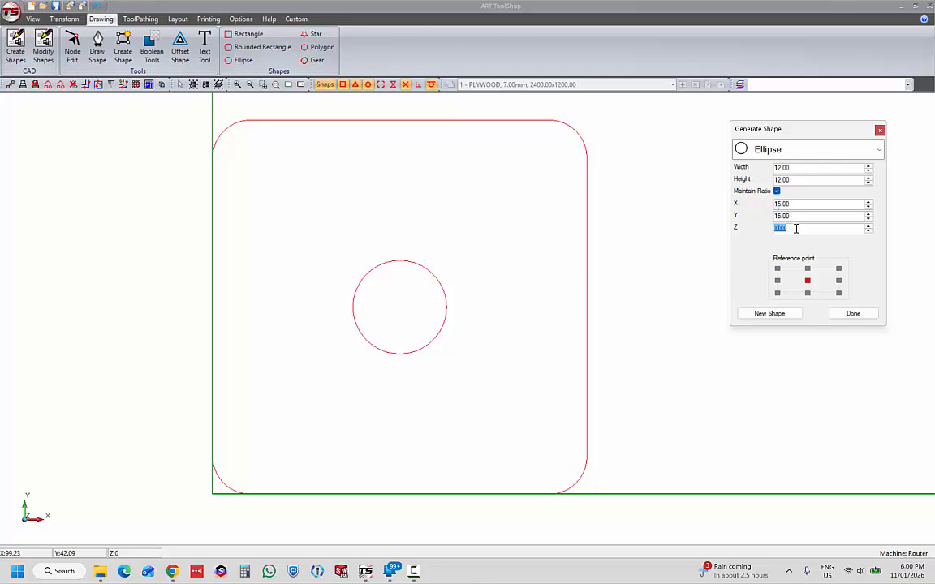
click(775, 315)
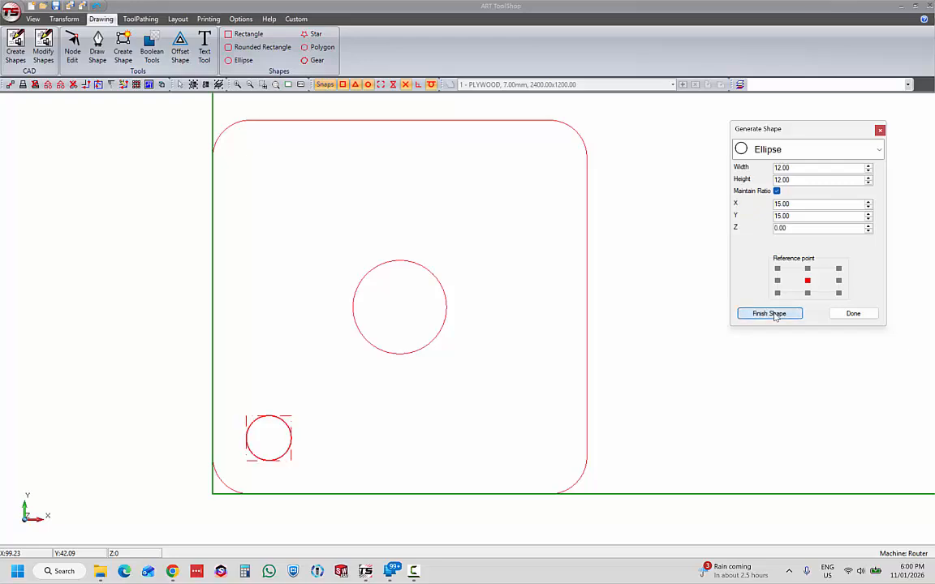
click(775, 315)
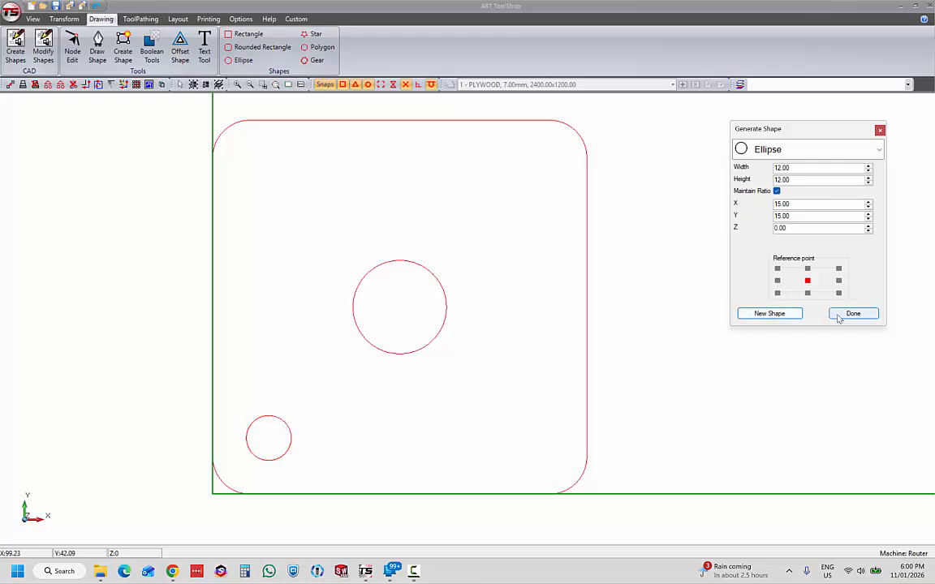
click(839, 316)
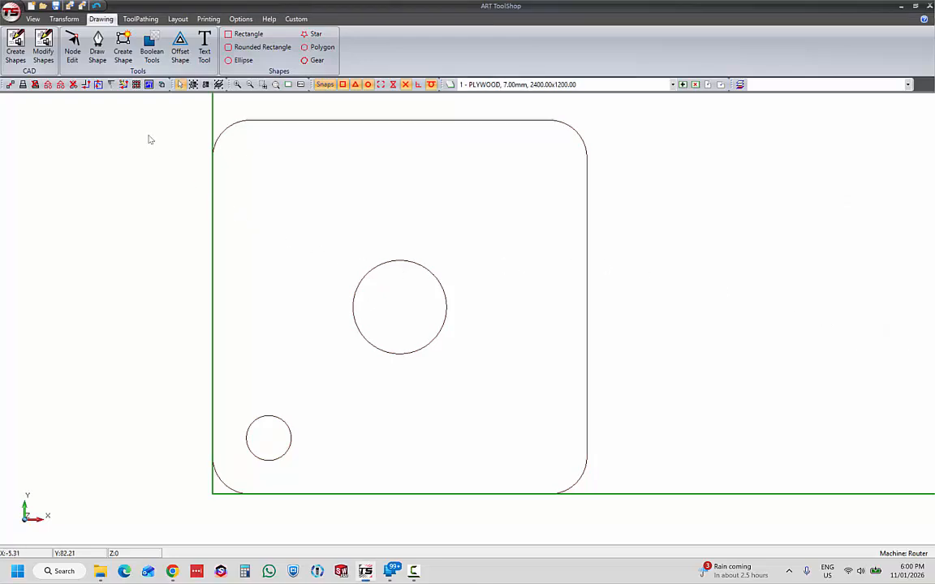
Select the small corner circle and set its Rotate centre to absolute position X 50, Y 50.
click(33, 19)
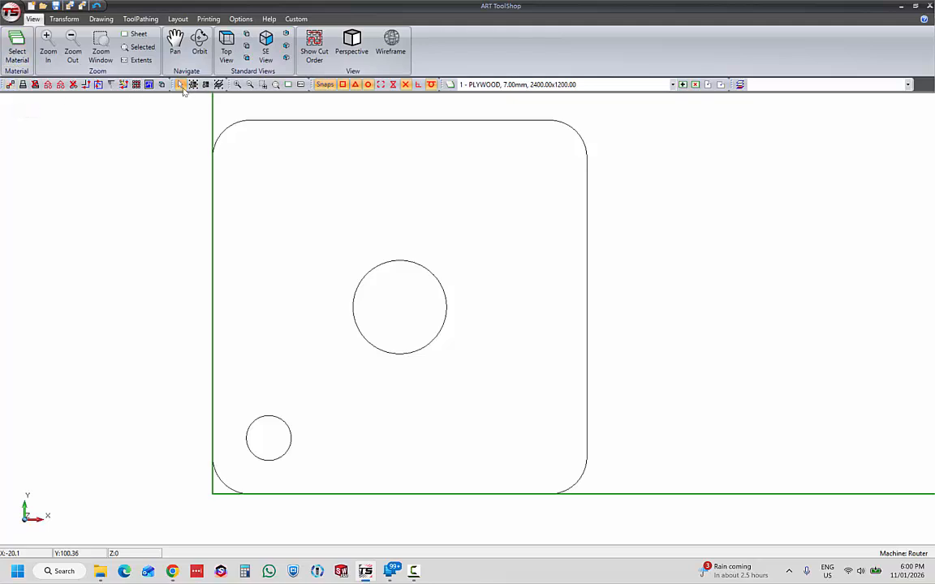
click(280, 419)
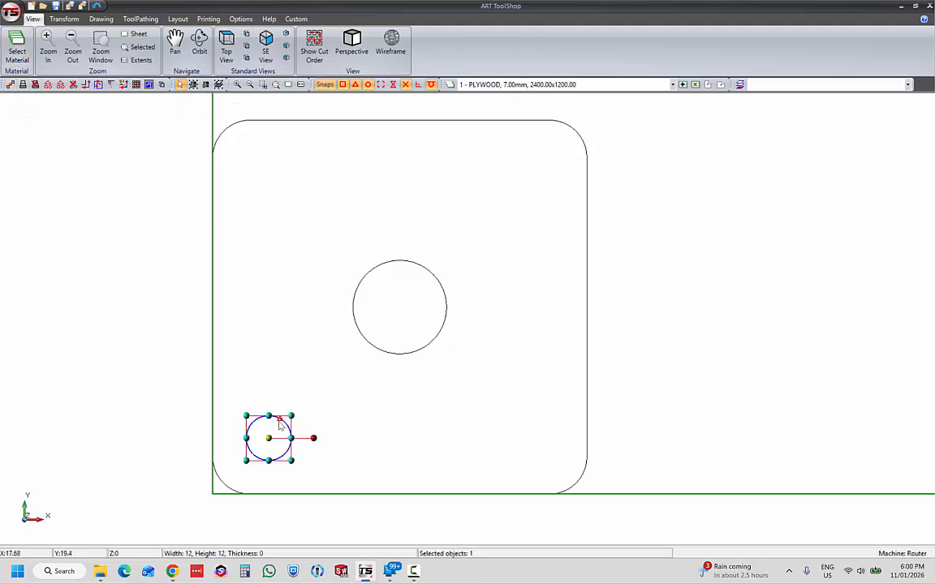
drag(235, 394, 316, 469)
click(65, 18)
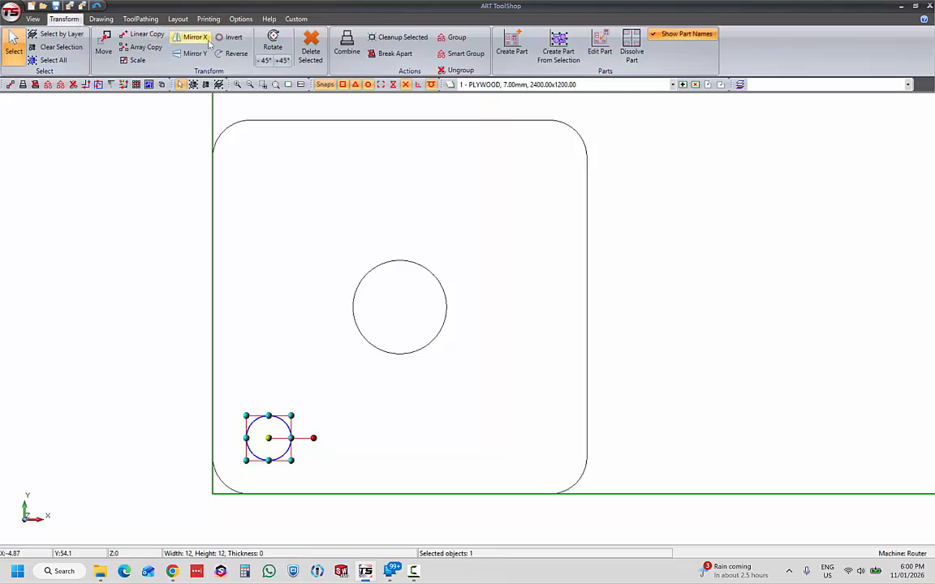
click(272, 43)
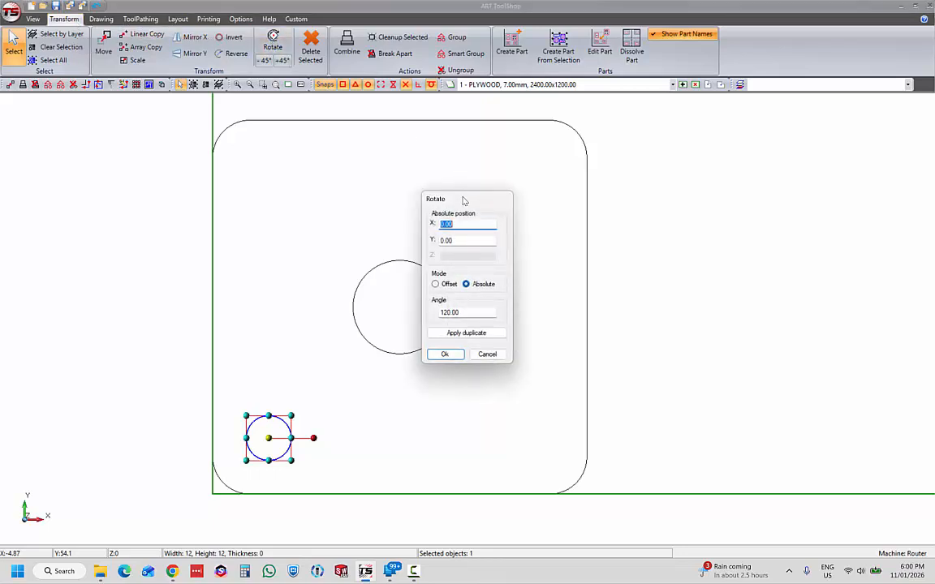
drag(464, 200, 663, 198)
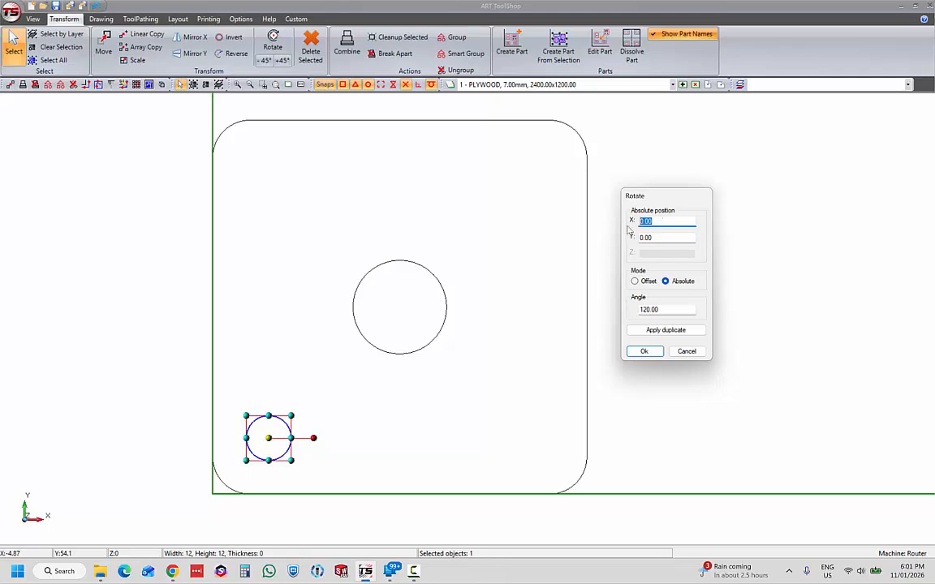
text(50)
key(Tab)
text(50)
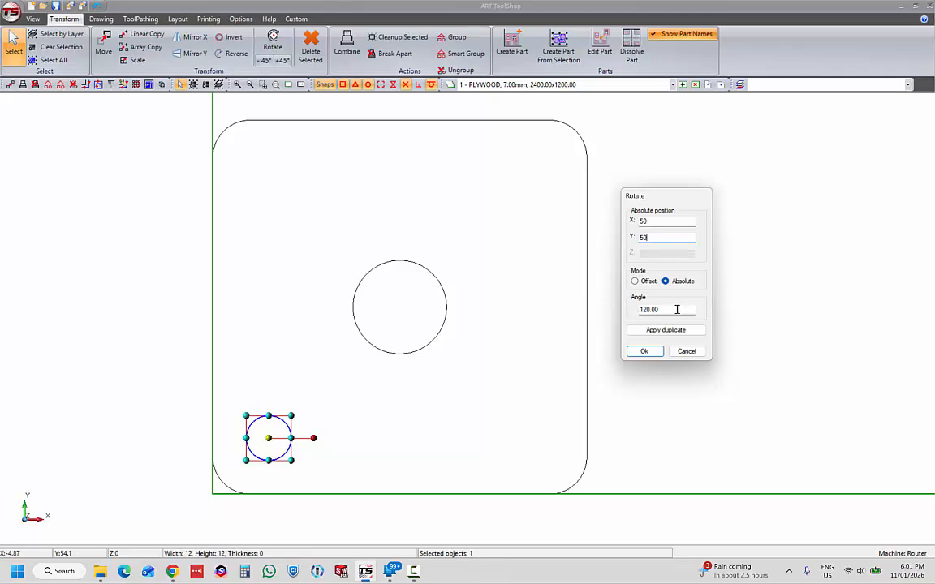
Set the rotation angle to 90° and duplicate the small circle three times into the remaining corners.
double_click(677, 309)
text(90)
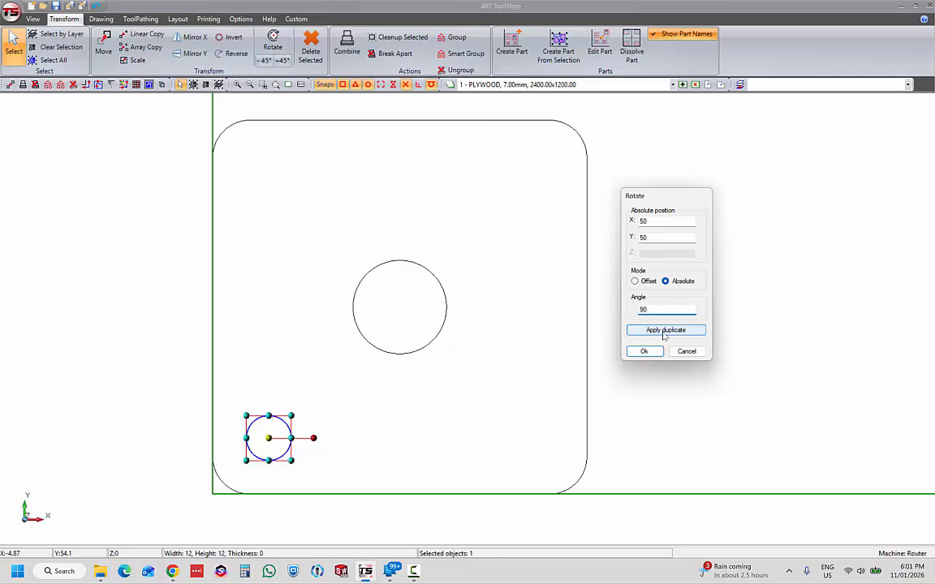
click(664, 330)
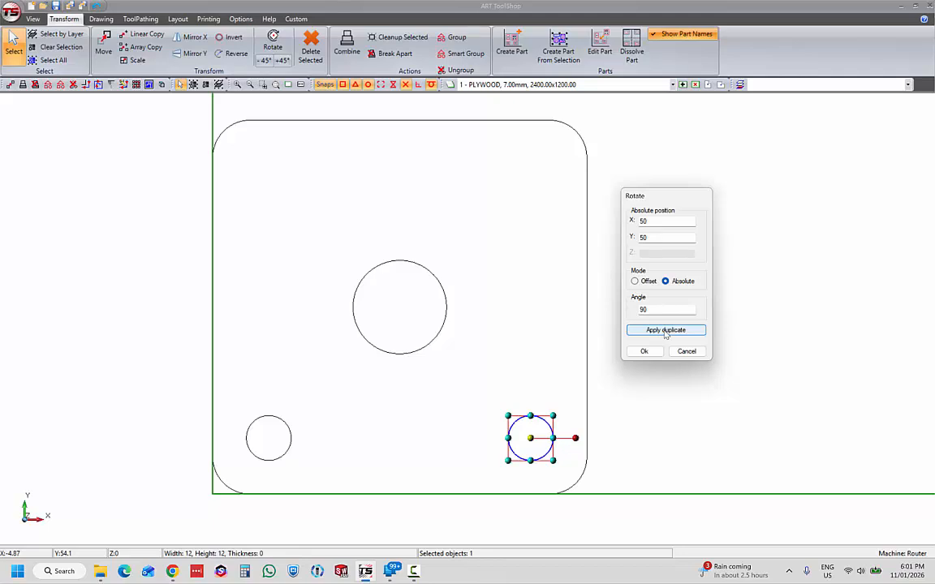
click(665, 330)
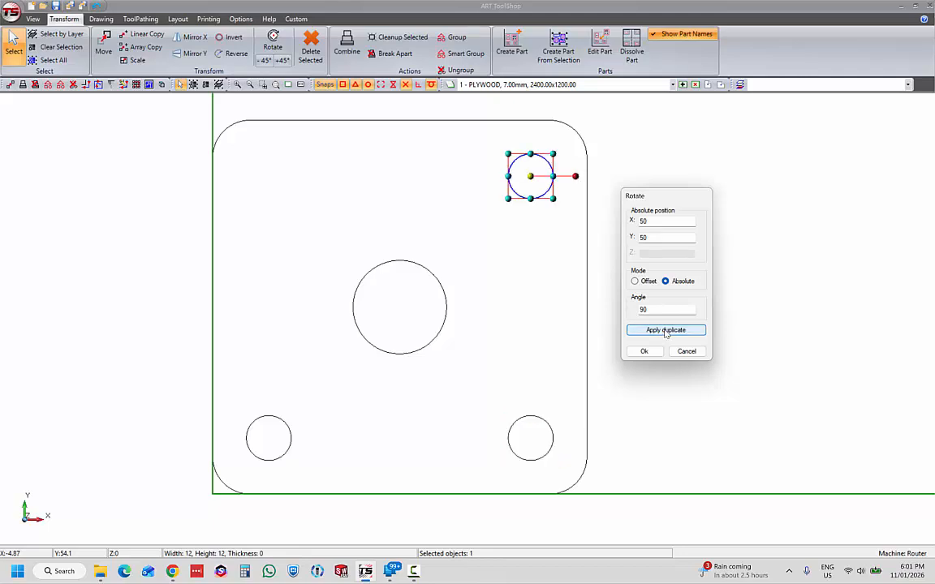
click(665, 331)
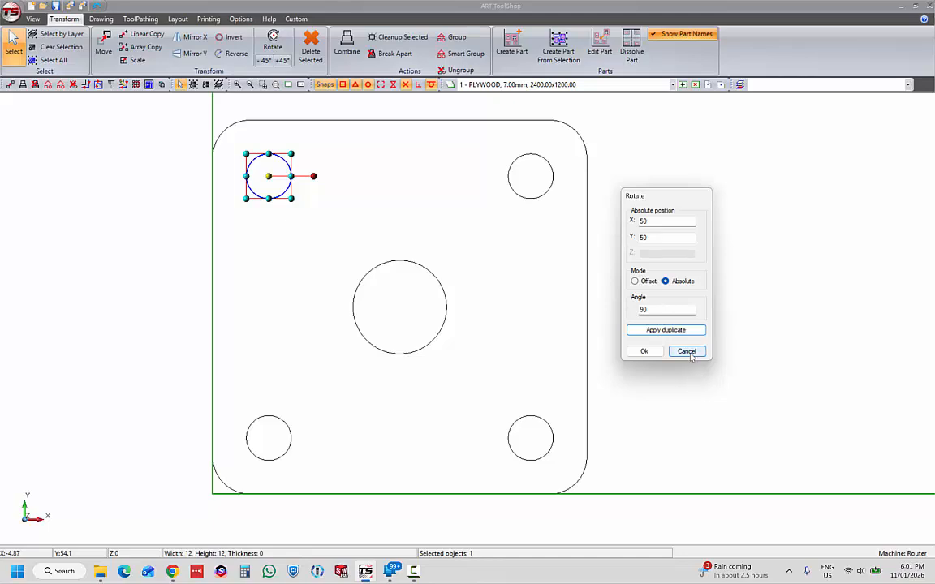
Close the rotation settings, select the plate outline with all five holes, and move them freehand so the lower-left corner sits at about X 77, Y 39.
click(687, 352)
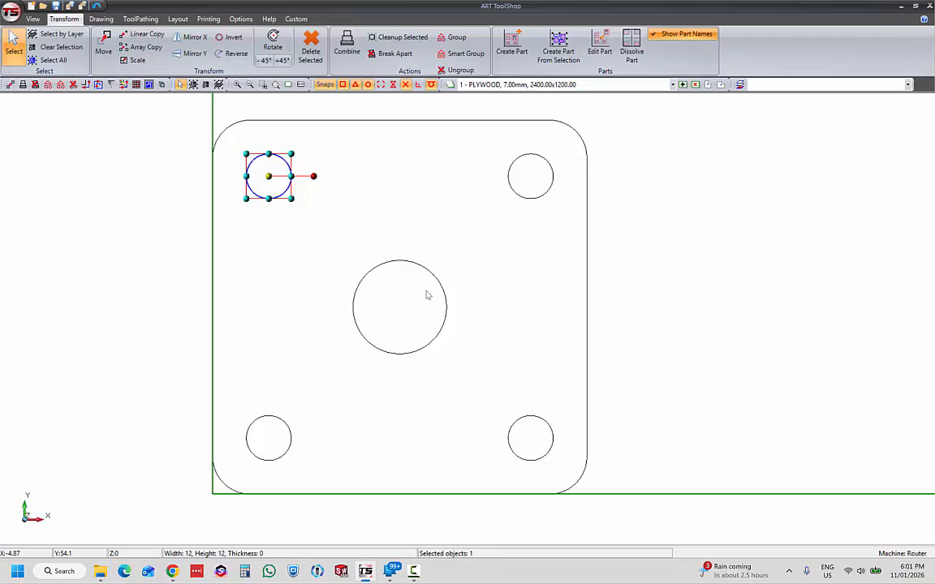
scroll(415, 320, down, 3)
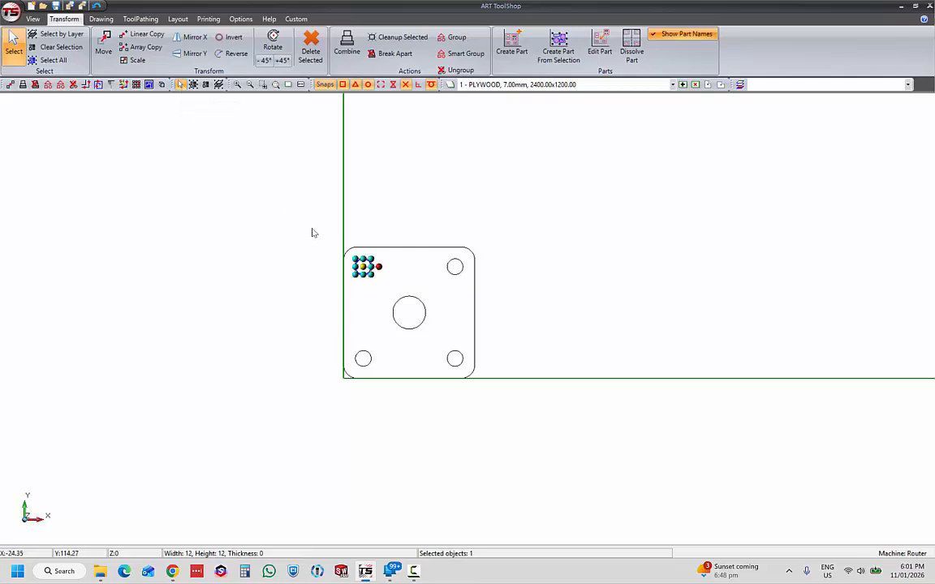
drag(311, 229, 527, 421)
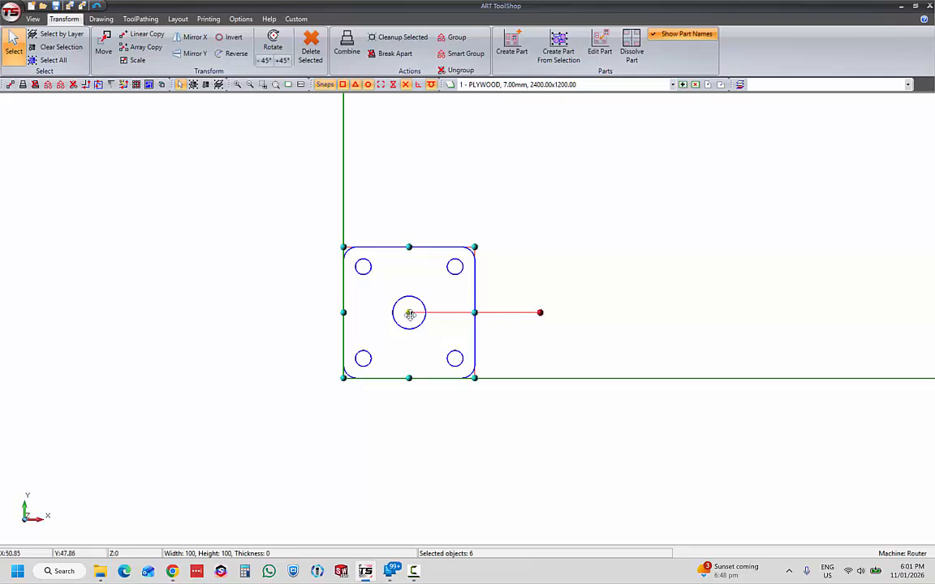
drag(409, 313, 510, 259)
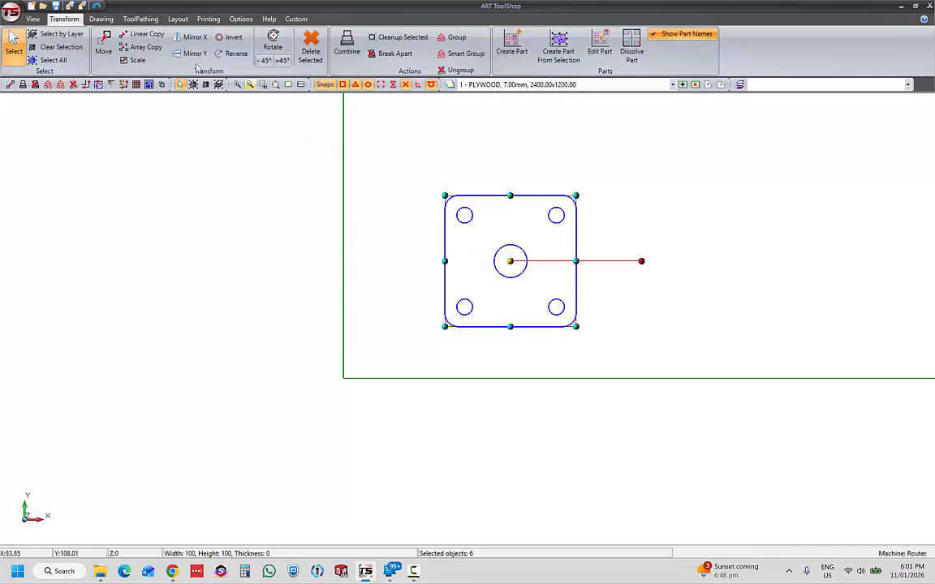
Move the selected plate and holes so their lower-left reference point is at absolute position X 20, Y 20.
click(106, 54)
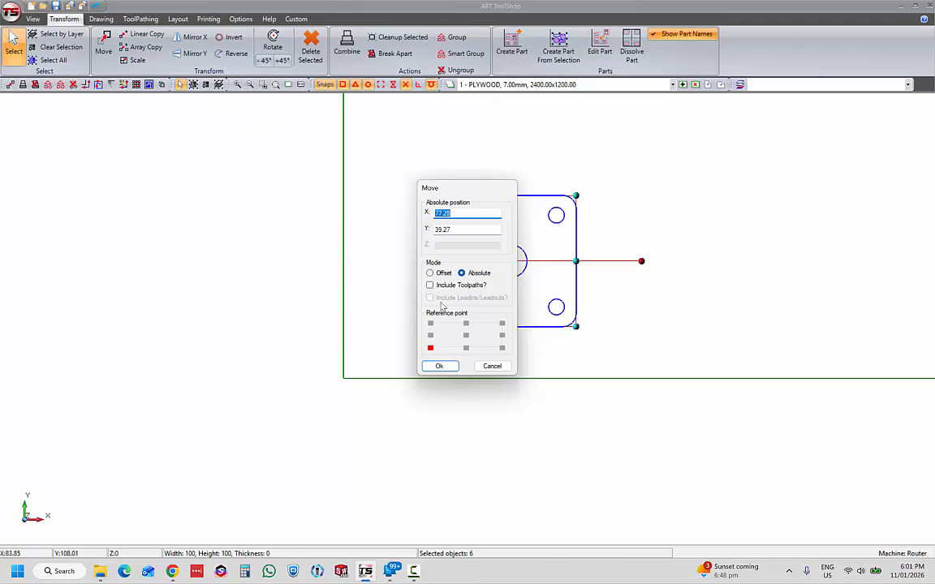
drag(426, 184, 705, 185)
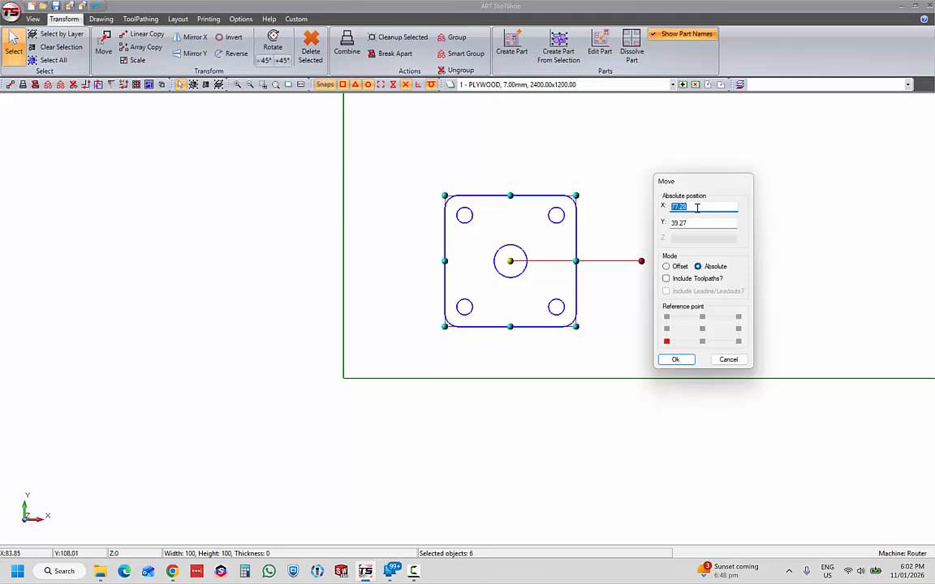
text(20)
key(Tab)
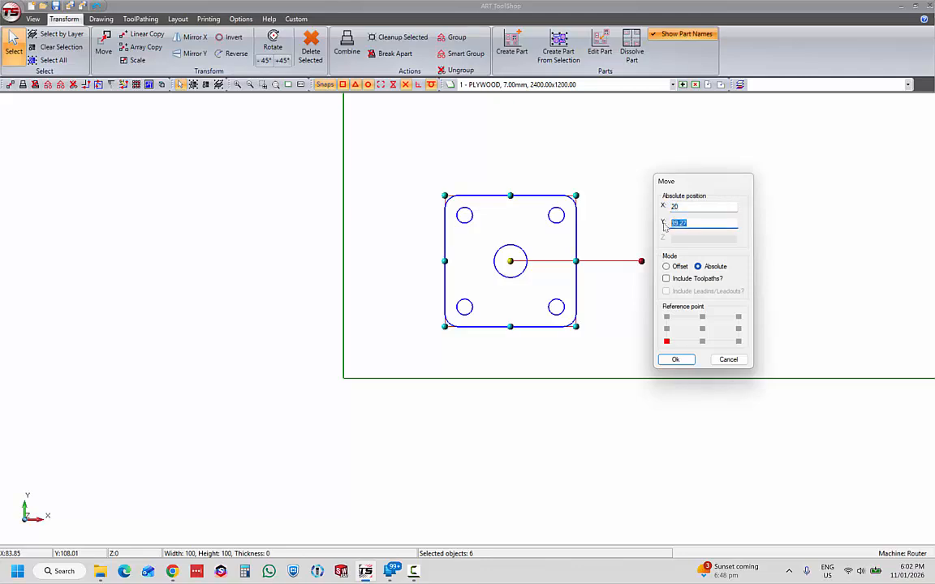
text(20)
click(675, 359)
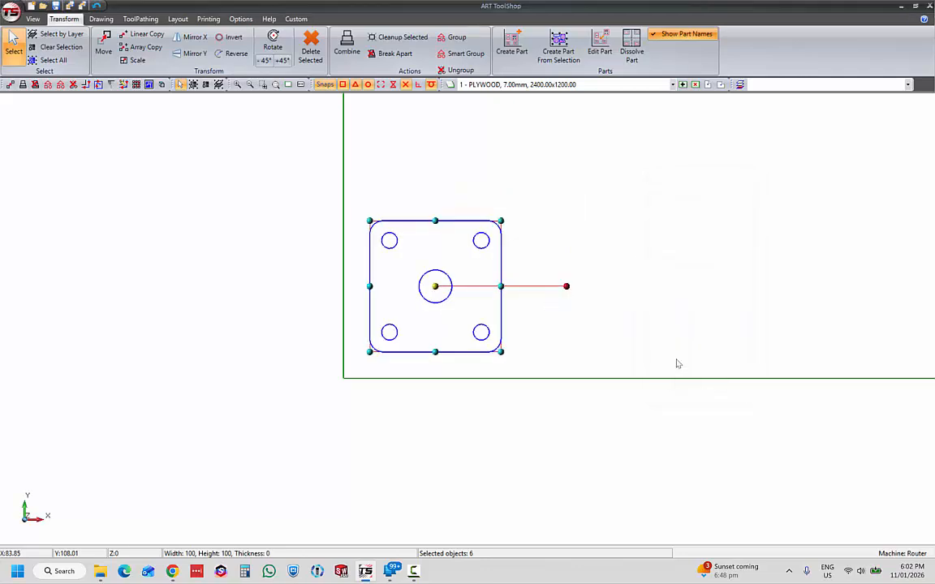